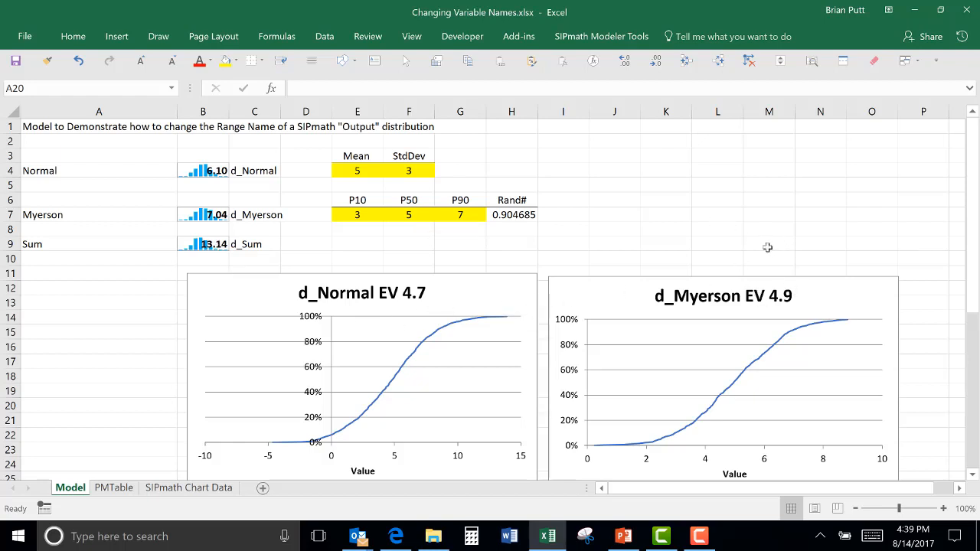
Step: Examine the Model sheet's cumulative distribution charts and the Myerson output's formula and name label
scroll(706, 284, "down", 3)
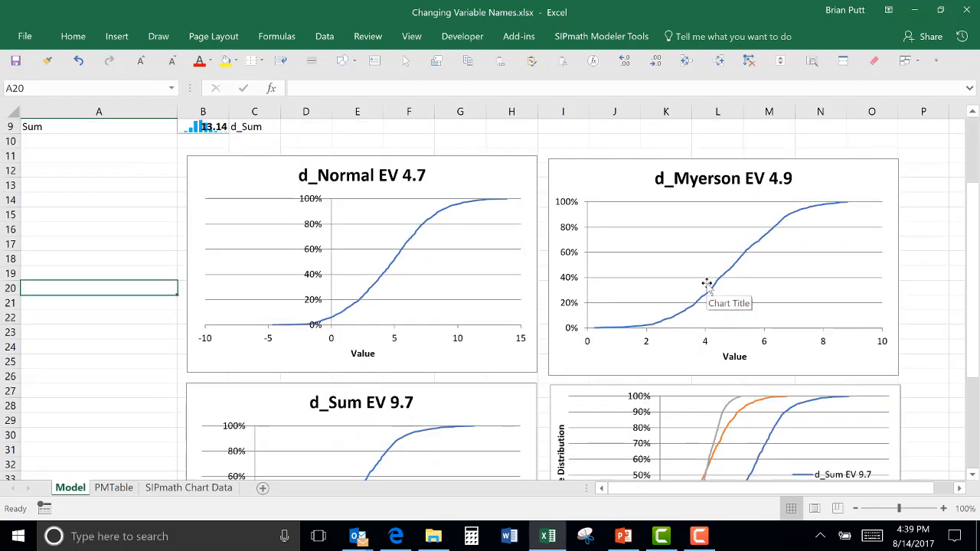
scroll(705, 285, "down", 3)
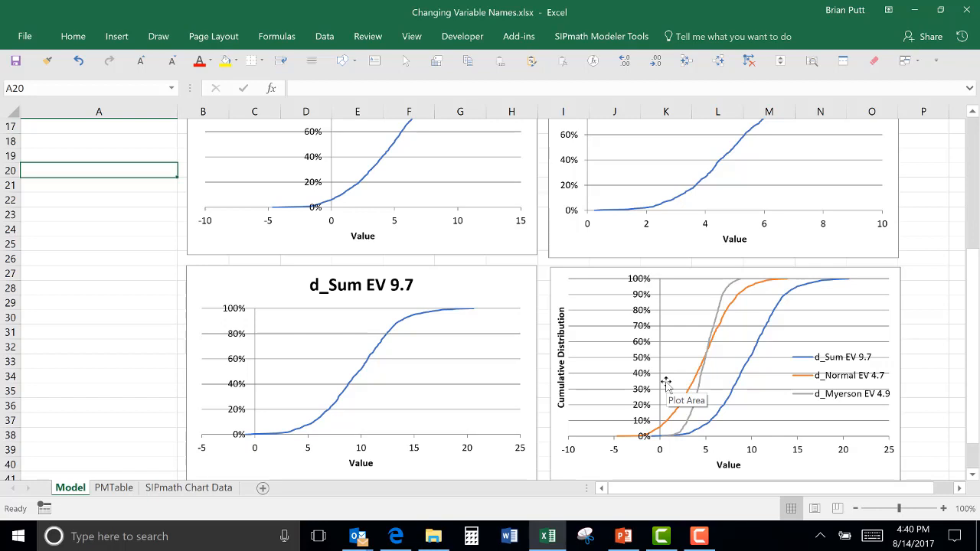
scroll(666, 381, "up", 5)
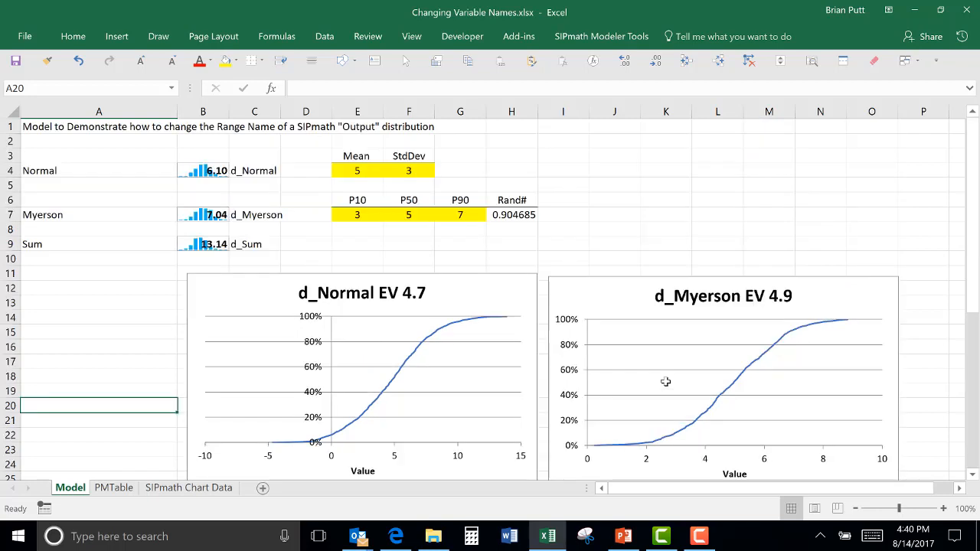
left_click(211, 214)
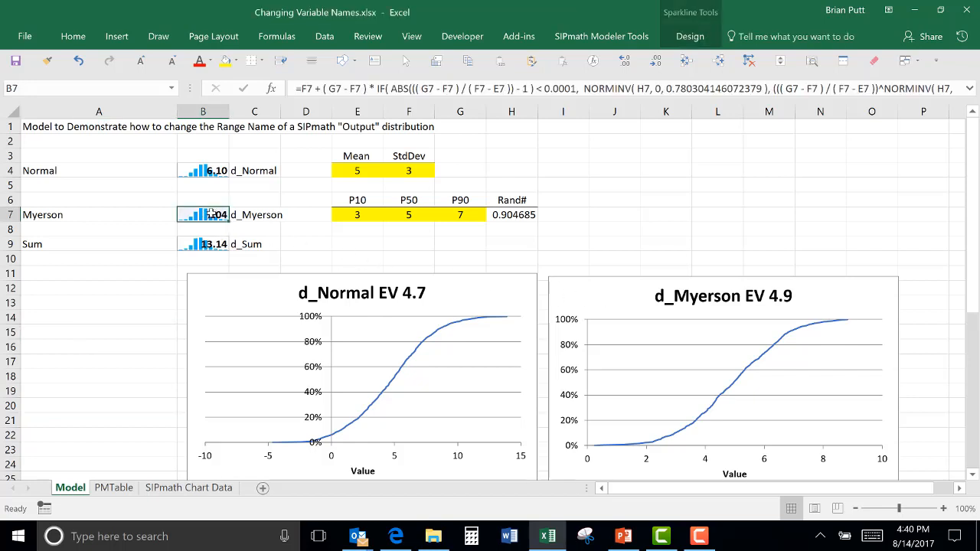
left_click(256, 216)
scroll(649, 310, "down", 5)
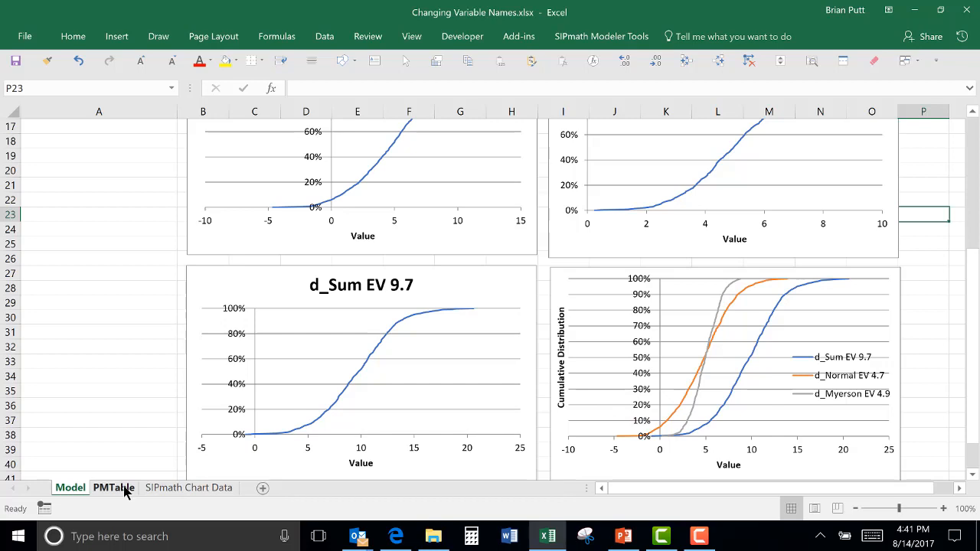
scroll(329, 409, "up", 5)
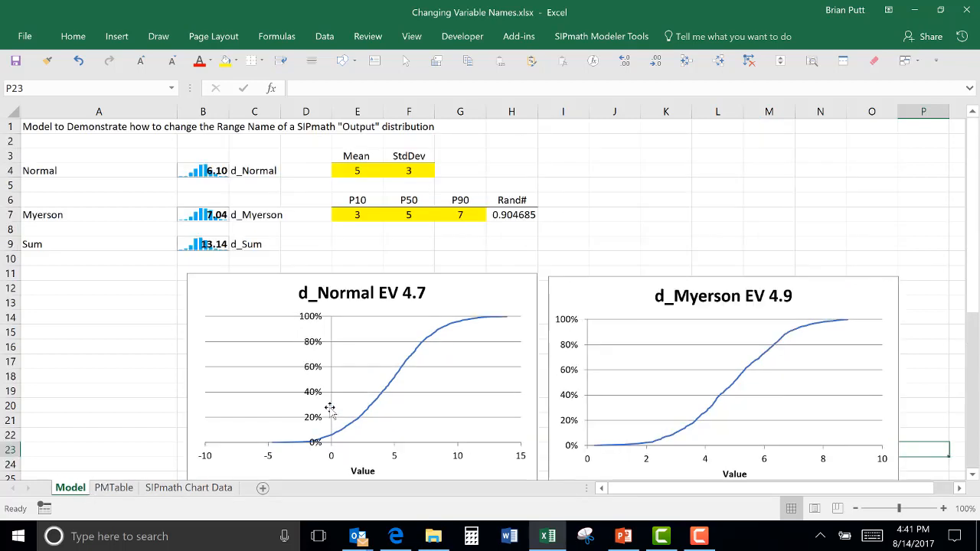
Step: Overwrite cell B7 with a SIPmath lognormal distribution, taking the 50th percentile from F7 and the 0.9 percentile from G7
left_click(204, 215)
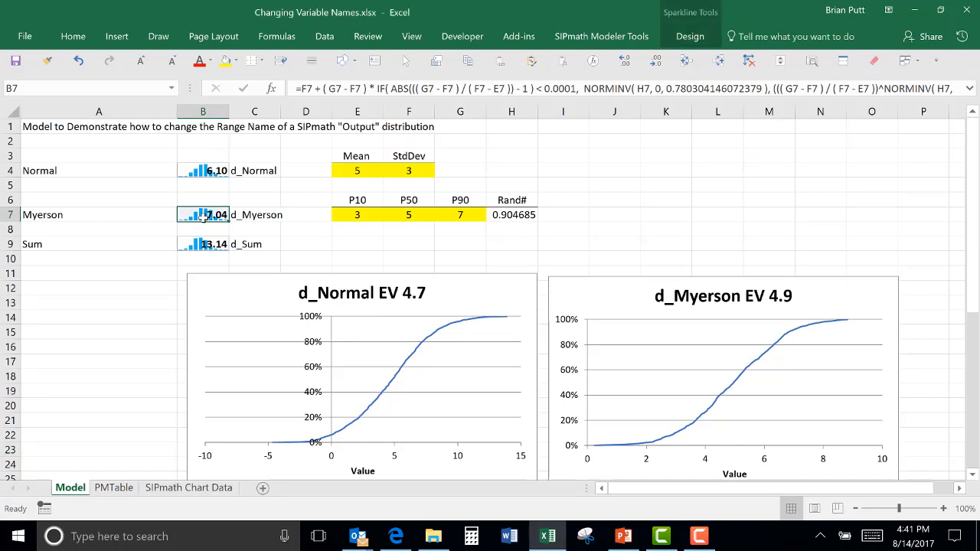
left_click(609, 36)
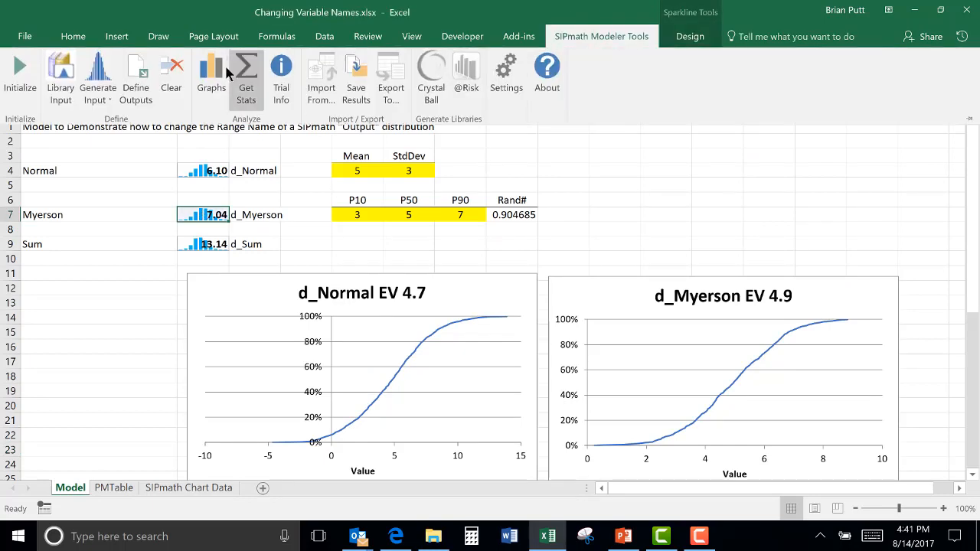
left_click(100, 74)
left_click(107, 275)
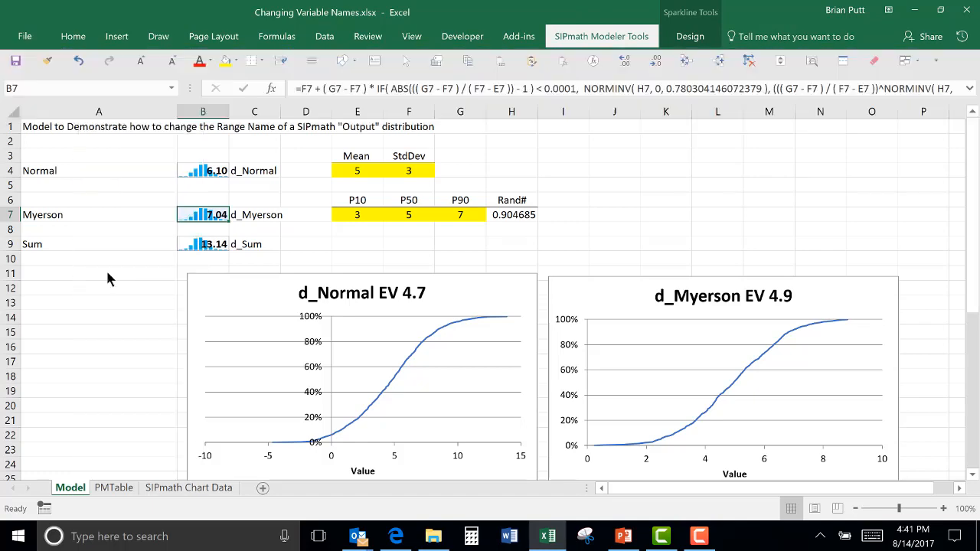
left_click_drag(525, 147, 724, 158)
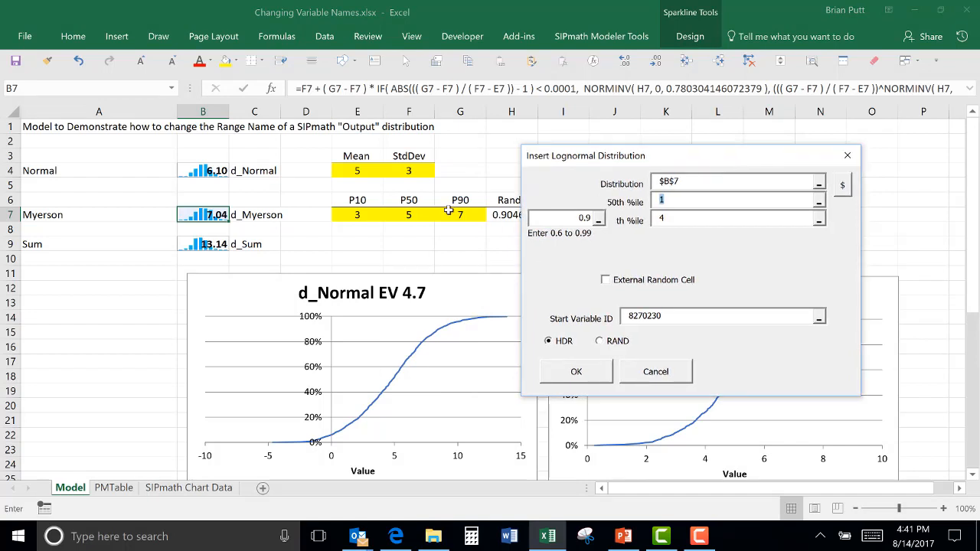
left_click(400, 215)
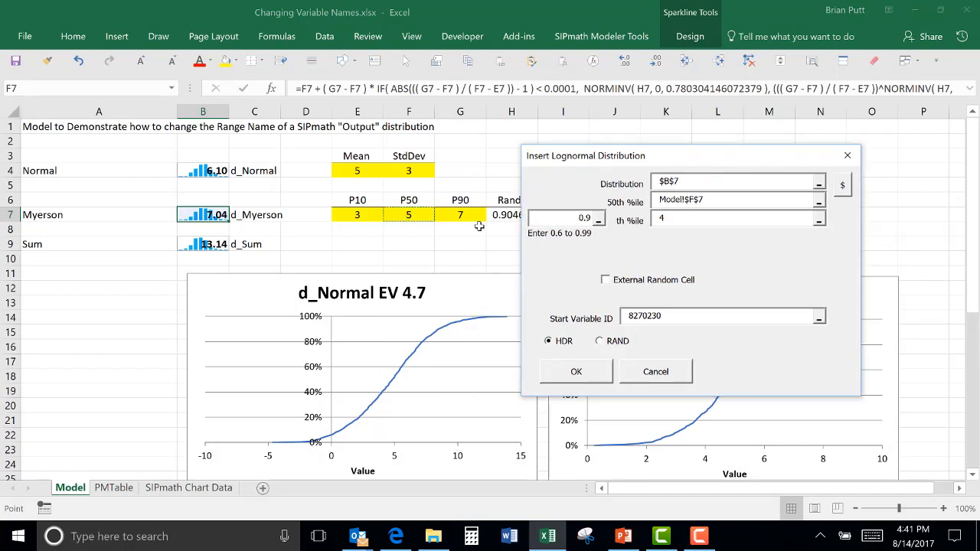
key("Tab")
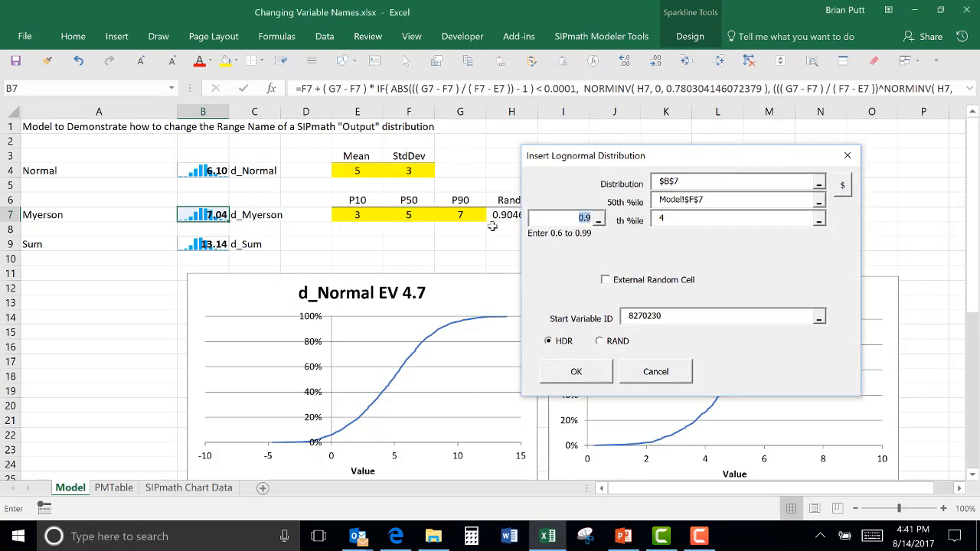
key("Tab")
left_click(463, 215)
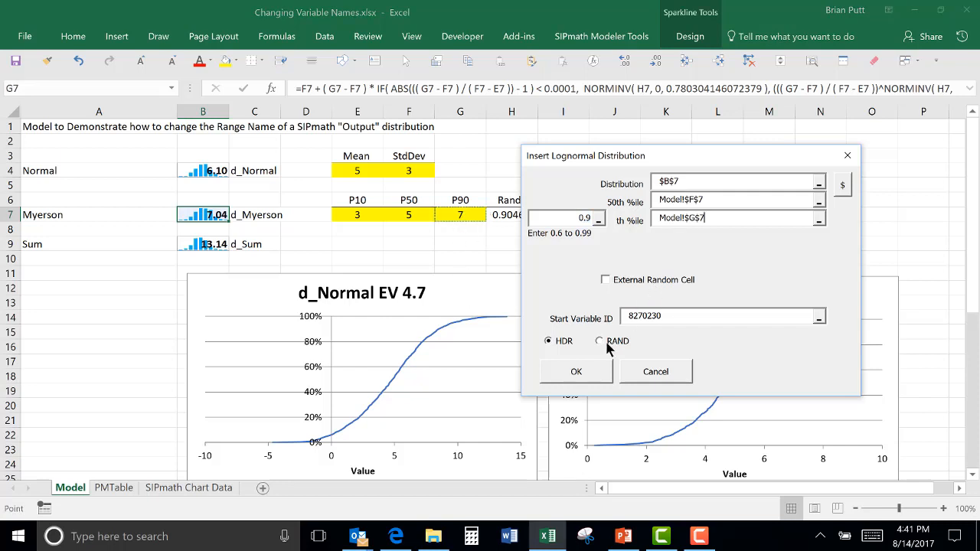
left_click(576, 372)
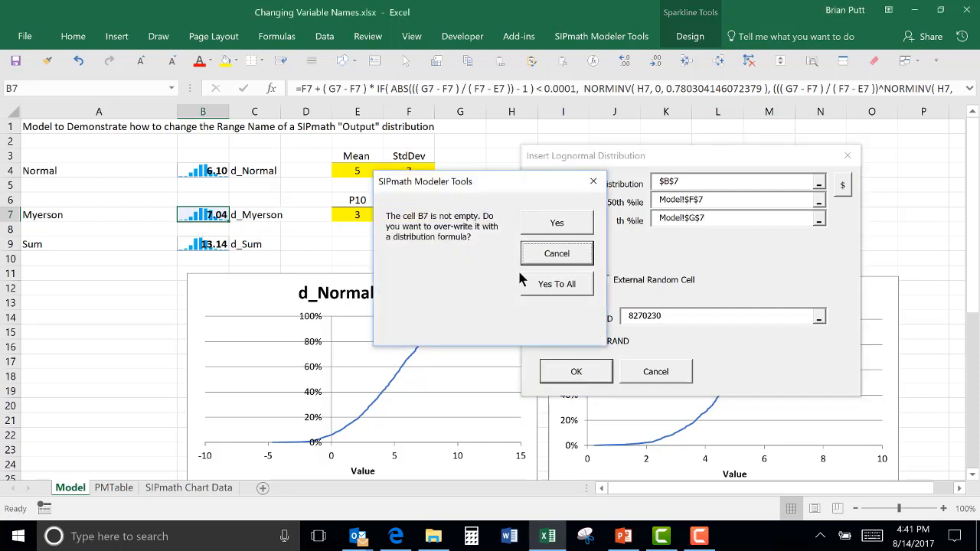
left_click(558, 223)
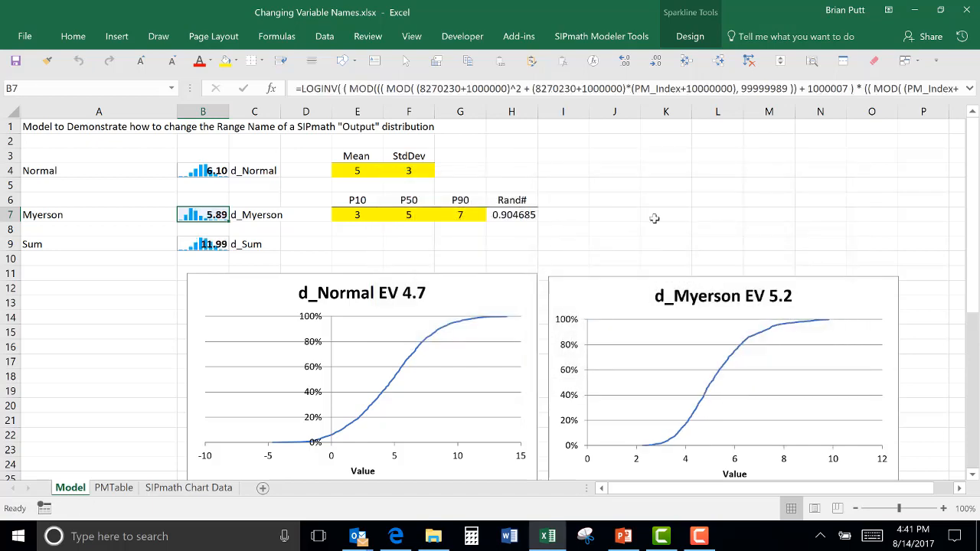
Step: Change the Myerson output's name label in cell C7 of the Model sheet to d_Lognormal
scroll(819, 232, "down", 5)
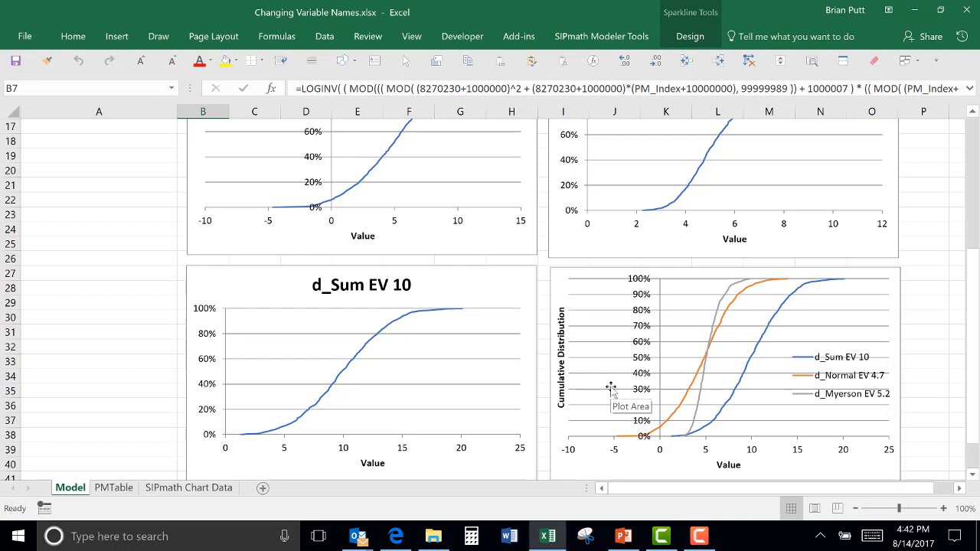
scroll(610, 388, "up", 5)
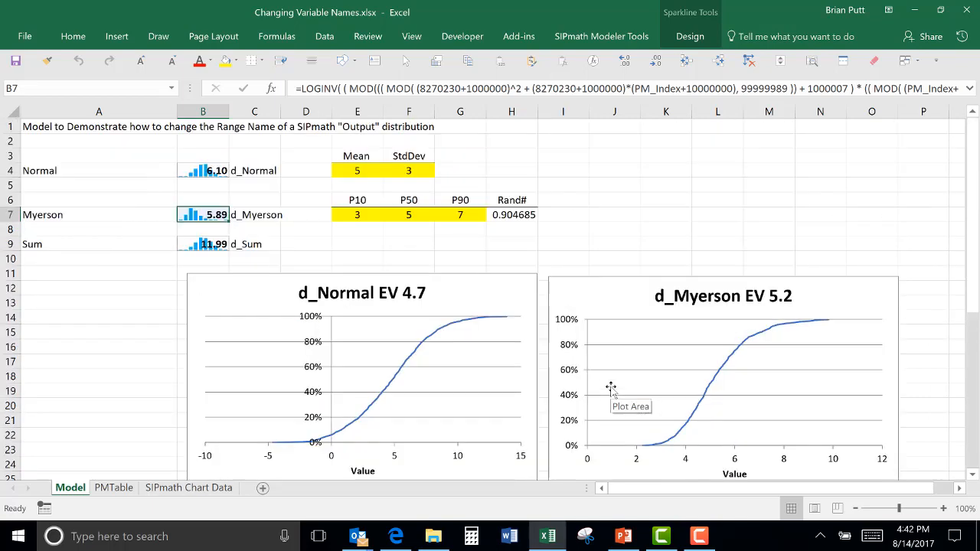
left_click(260, 214)
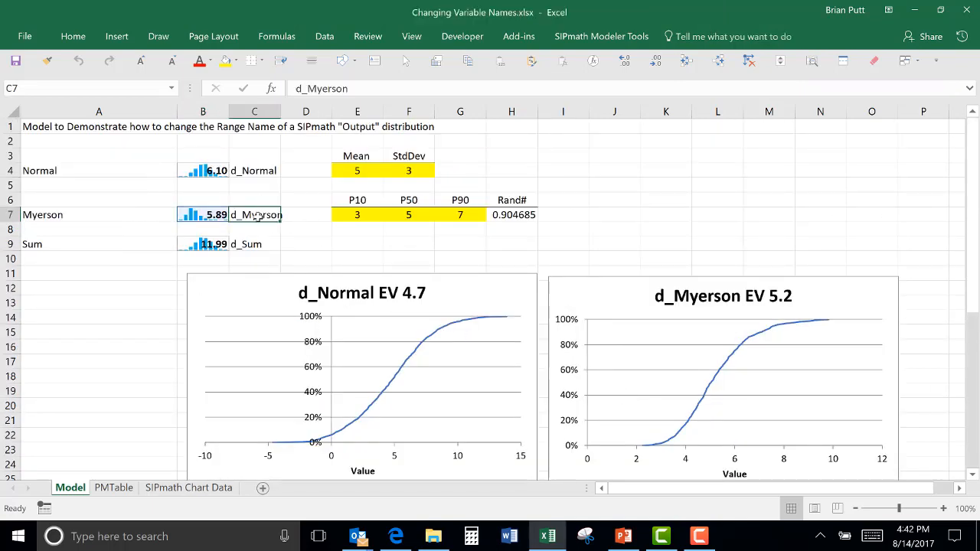
left_click_drag(306, 88, 383, 86)
type("Log")
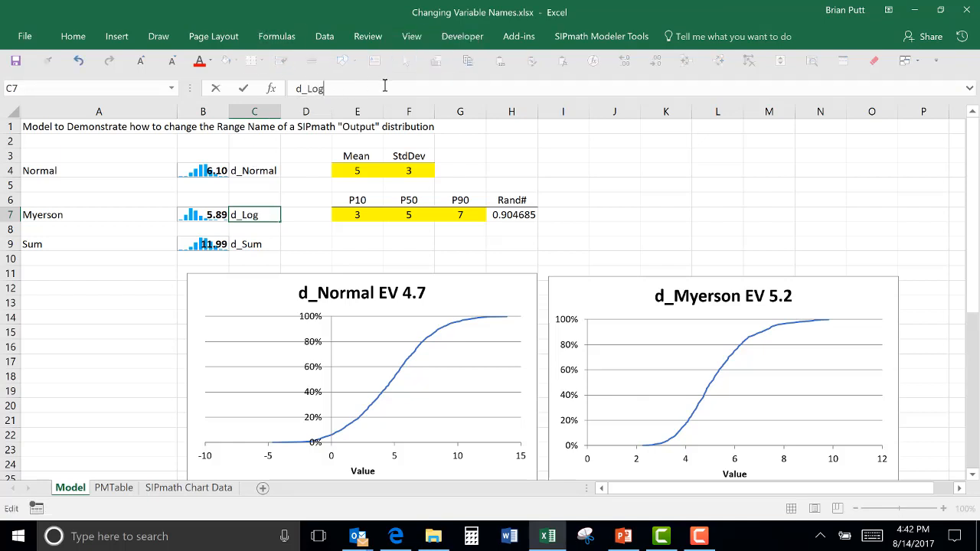
type("nomr")
key("BackSpace")
type("rmal")
key("ctrl+Return")
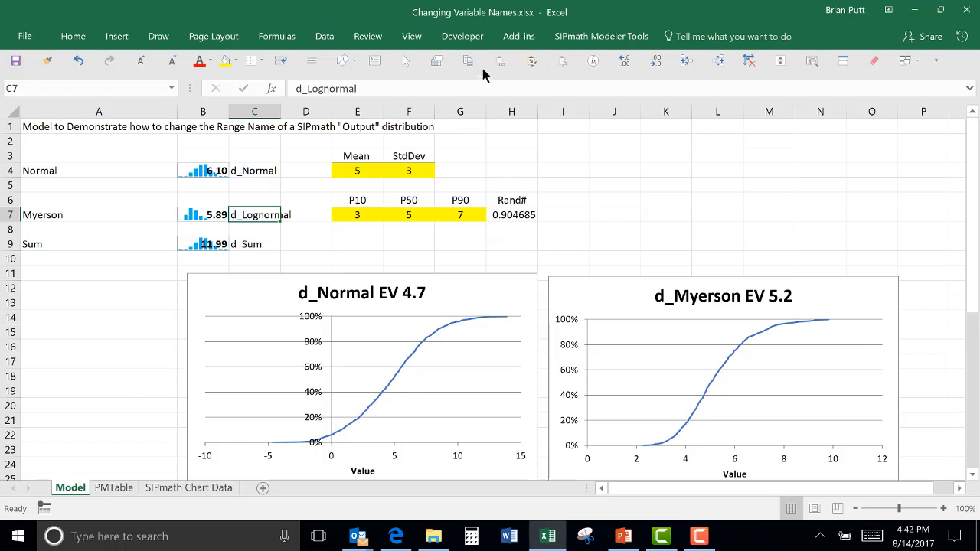
Step: Rename the defined range name d_Myerson to d_Lognormal in the Name Manager
left_click(284, 38)
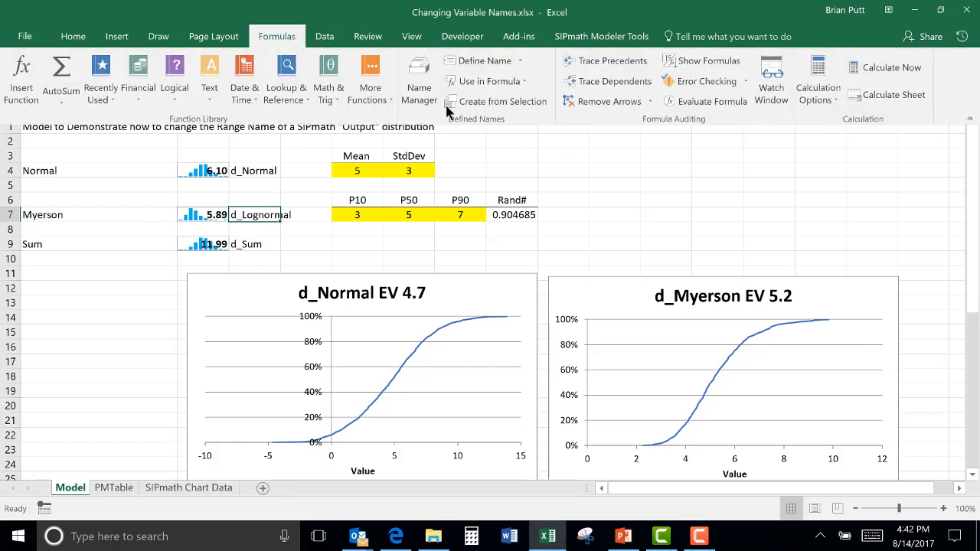
left_click(413, 76)
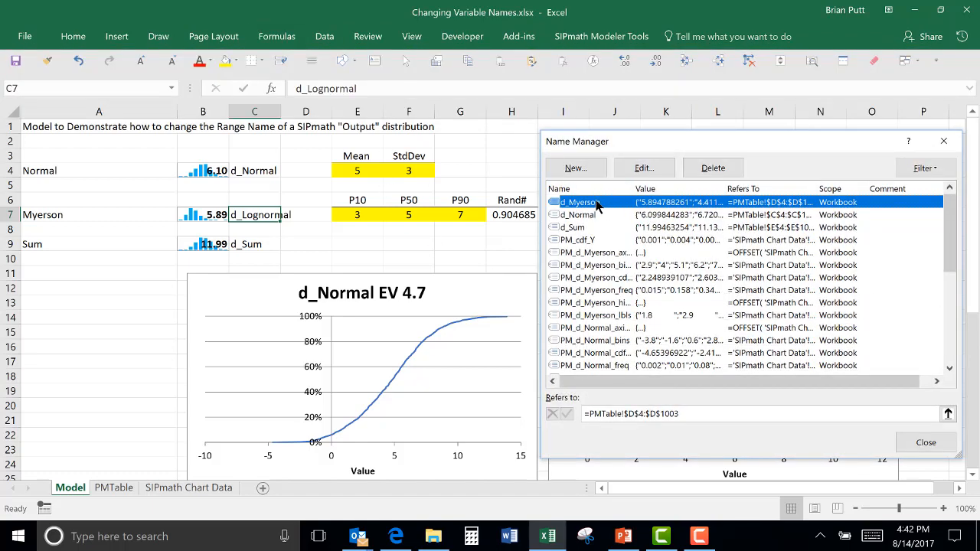
left_click(645, 169)
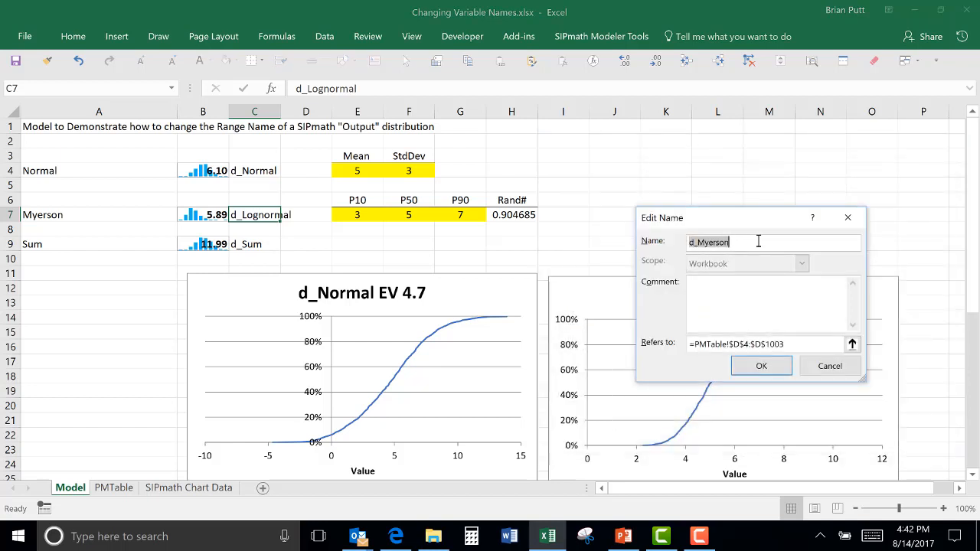
type("d_Lognormal")
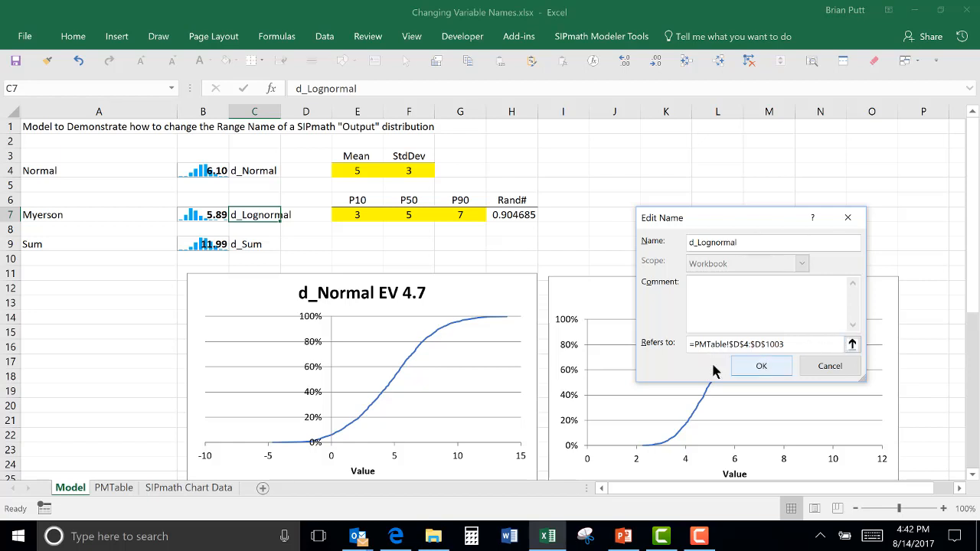
left_click(761, 366)
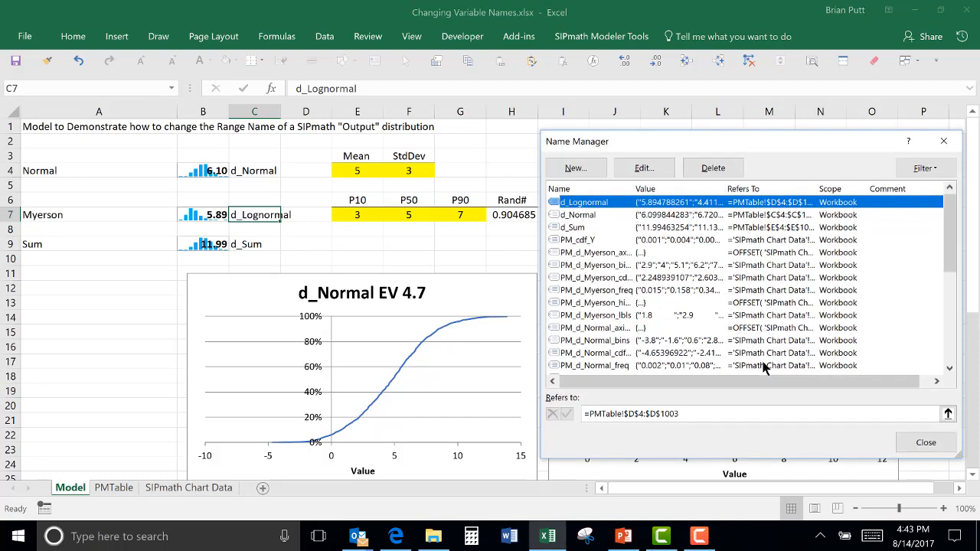
left_click(912, 447)
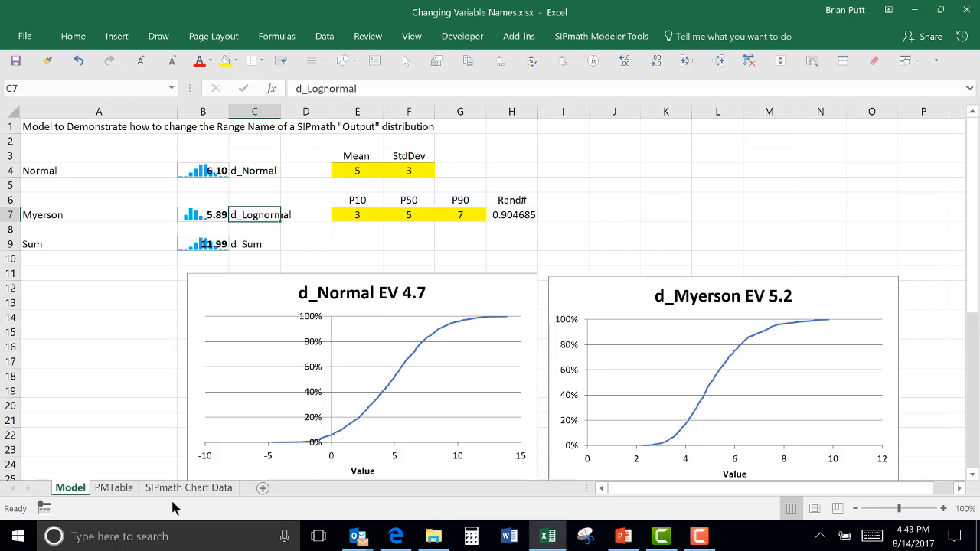
Step: Change the d_Myerson column header in cell D2 of the PMTable sheet to d_Lognormal
left_click(102, 490)
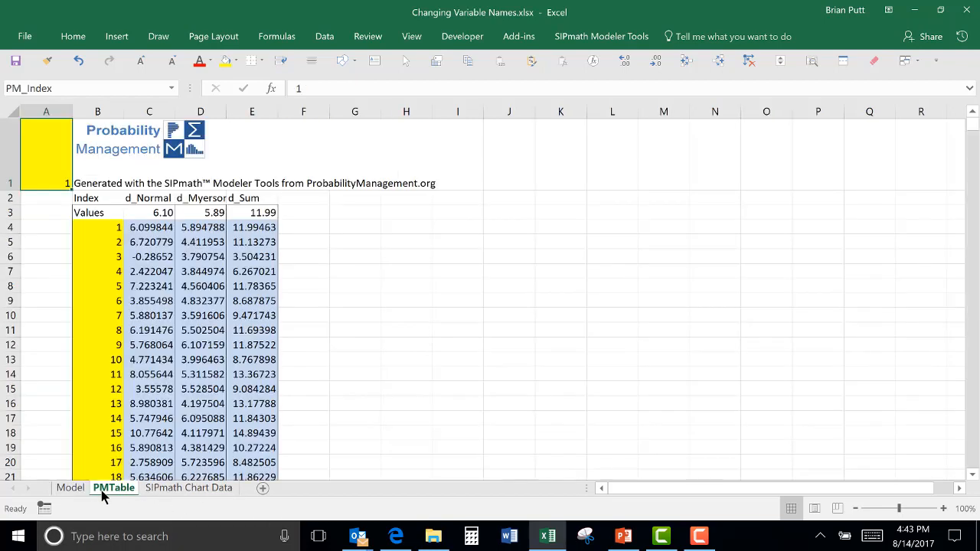
left_click(194, 197)
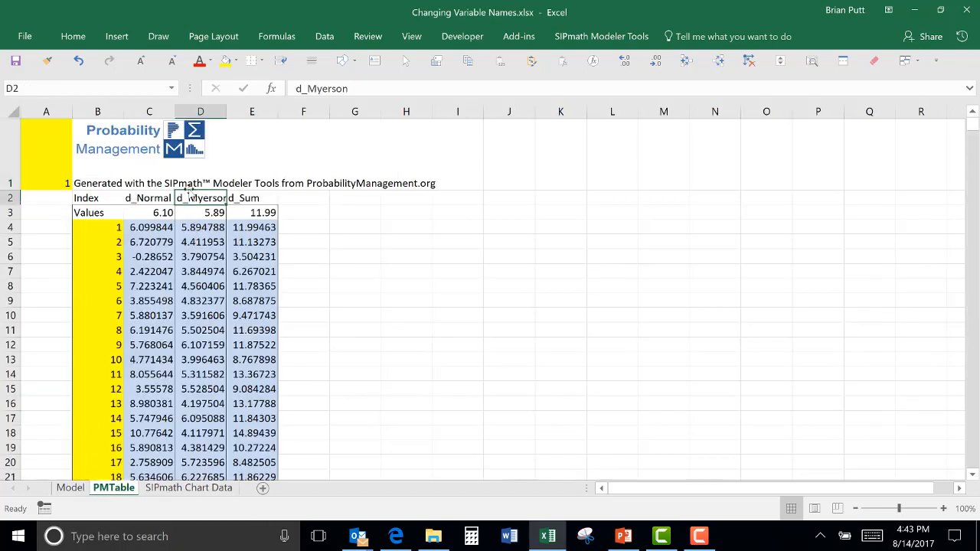
left_click_drag(307, 89, 353, 88)
type("Log")
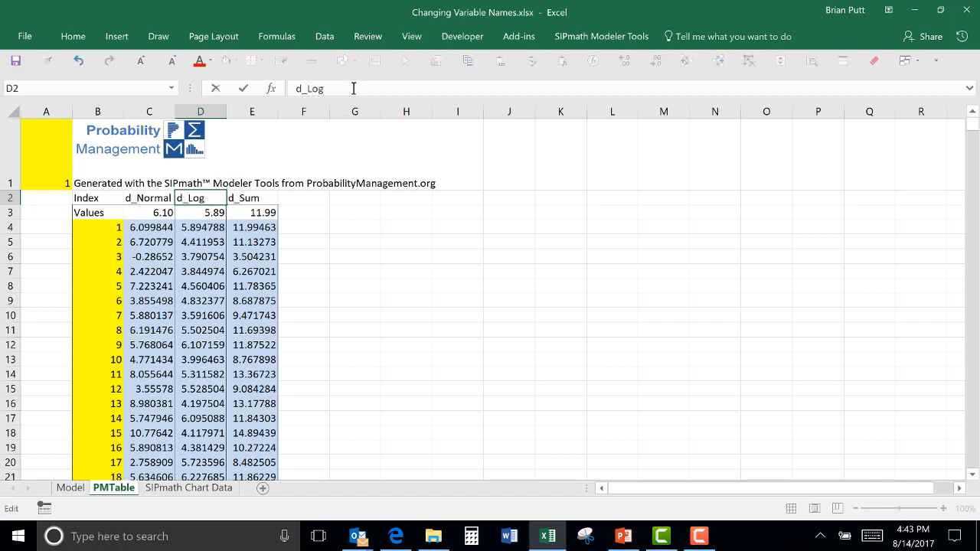
type("normal")
key("Return")
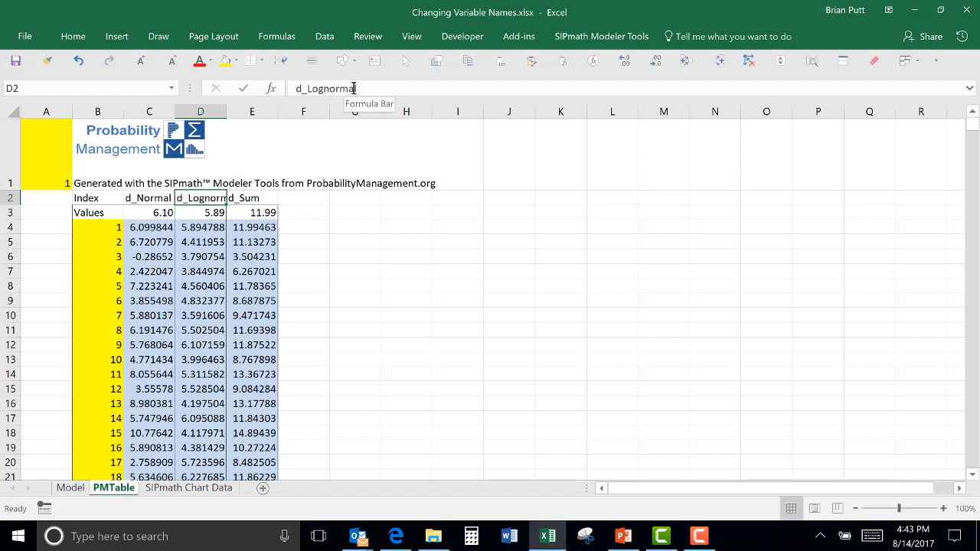
Step: Change the d_Myerson column header in cell C1 of the SIPmath Chart Data sheet to d_lognormal
left_click(158, 490)
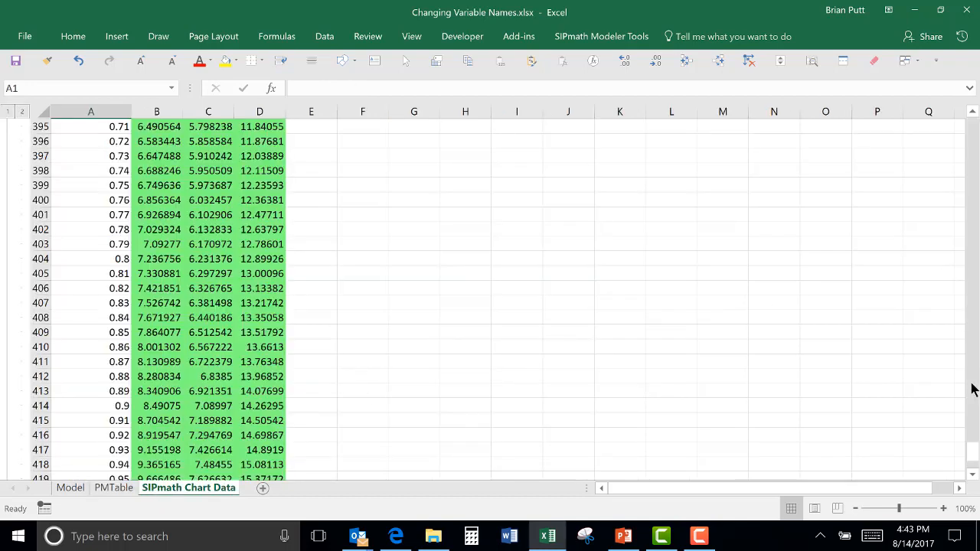
key("ctrl+Home")
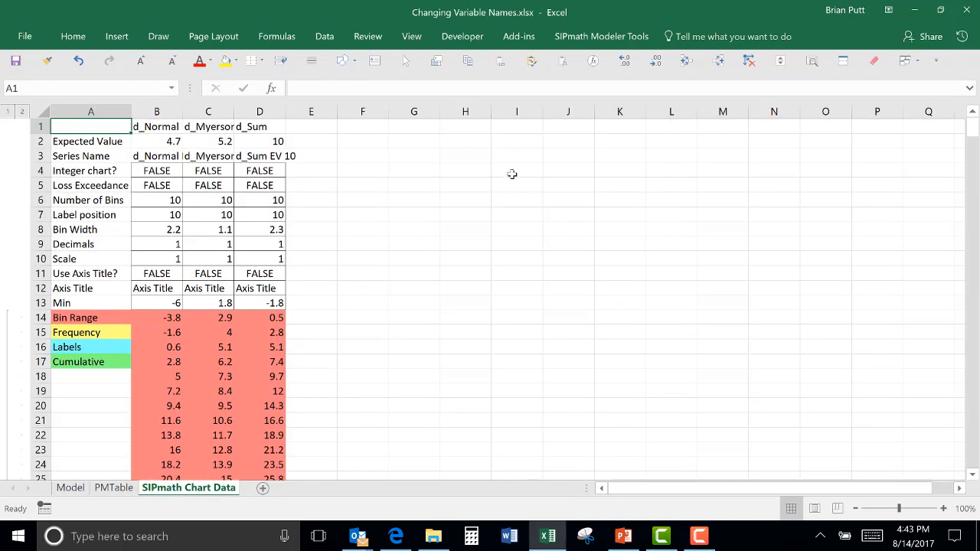
left_click(195, 125)
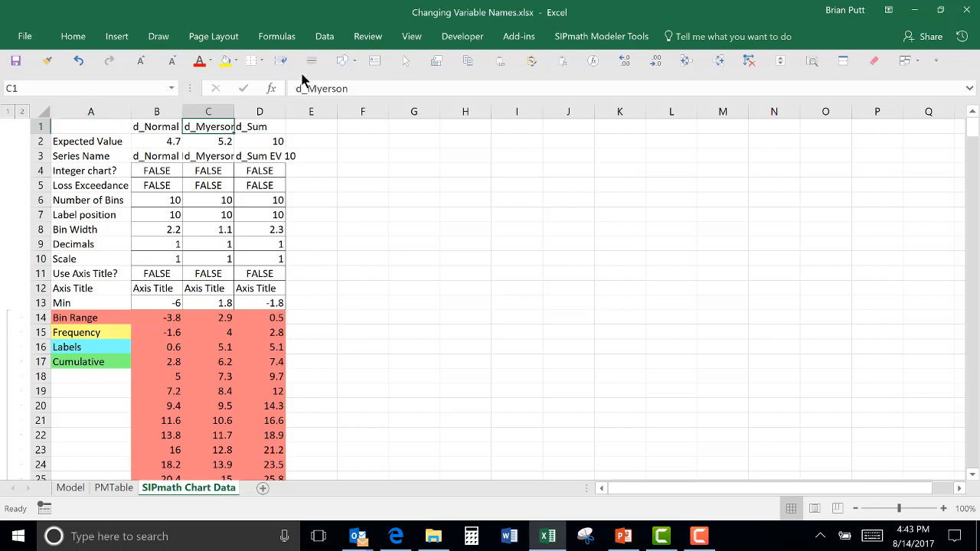
left_click_drag(306, 88, 365, 85)
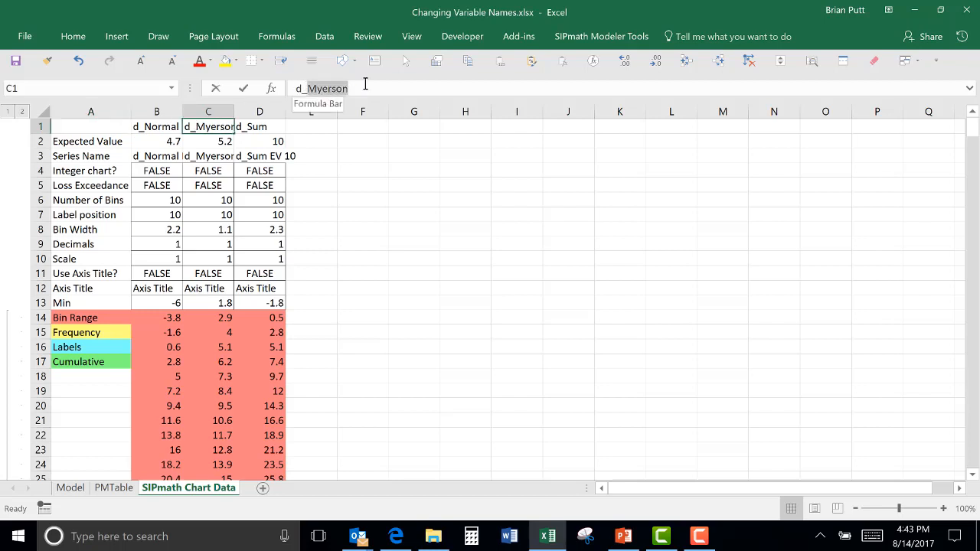
type("lognormal")
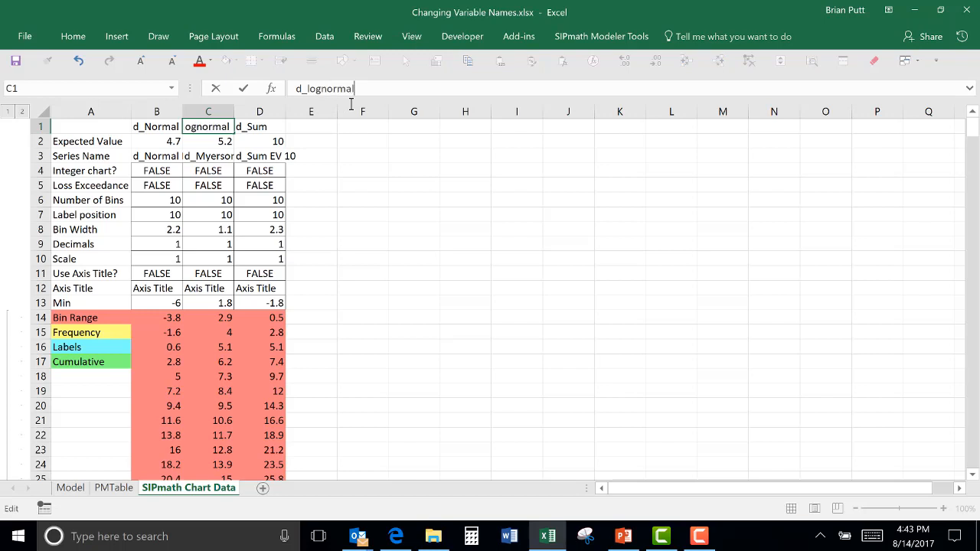
key("ctrl+Return")
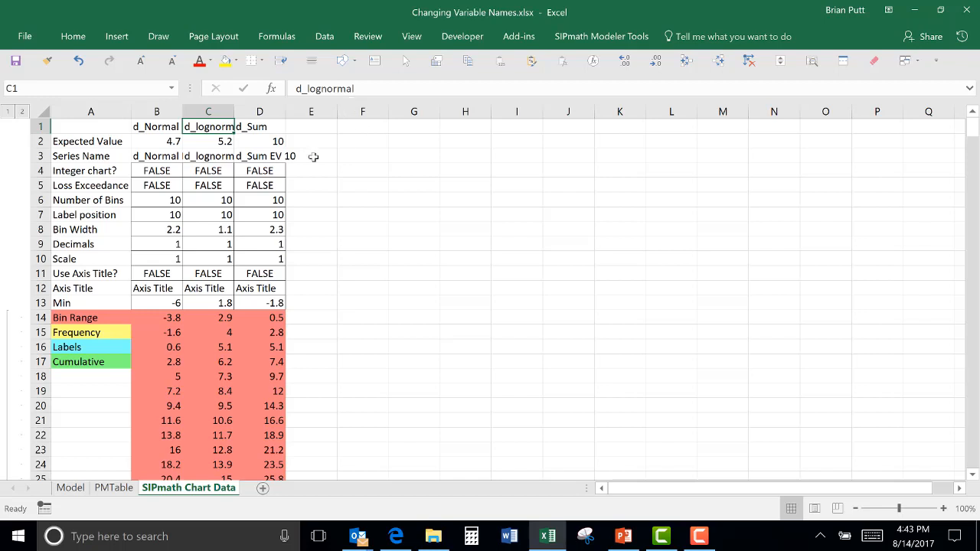
Step: Delete the old d_lognormal cumulative chart beside the d_Normal chart on the Model sheet
left_click(68, 488)
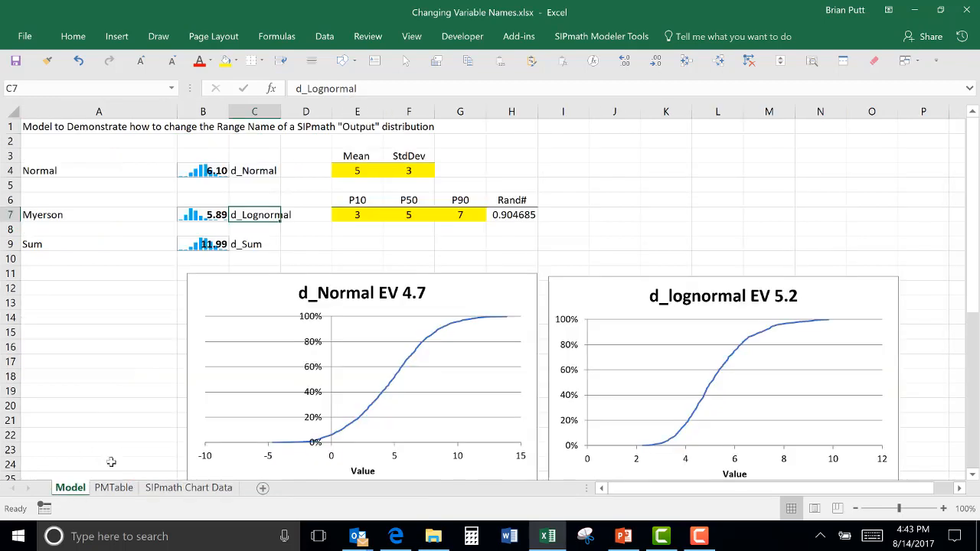
left_click(649, 213)
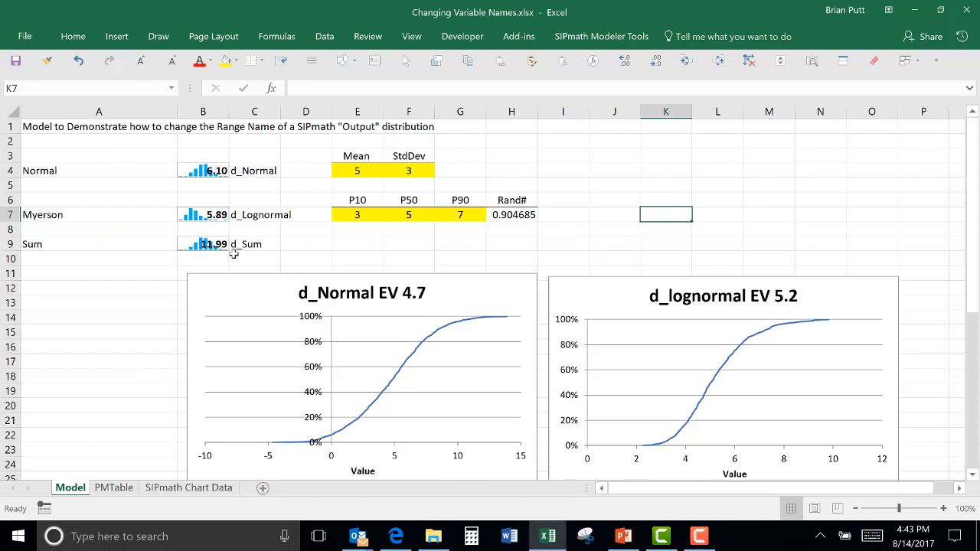
left_click(220, 214)
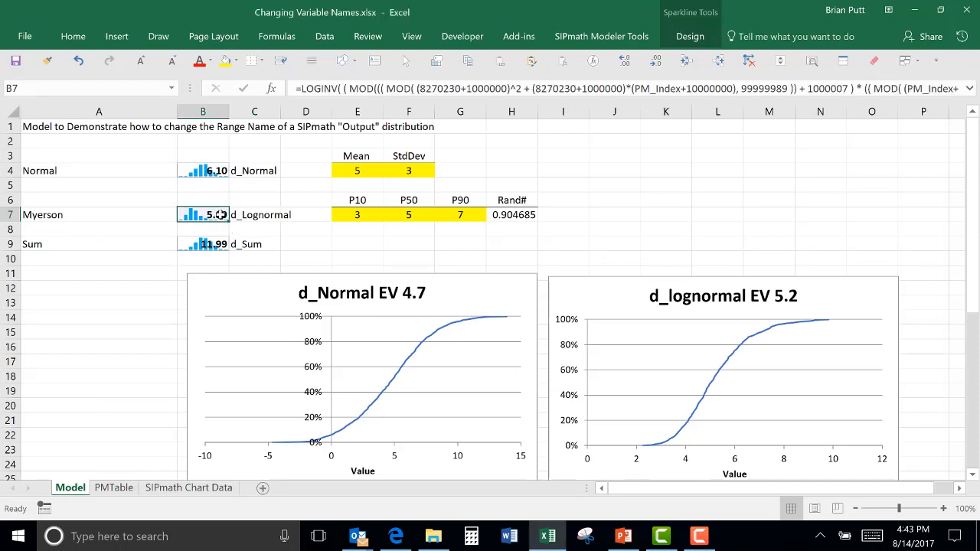
left_click(580, 293)
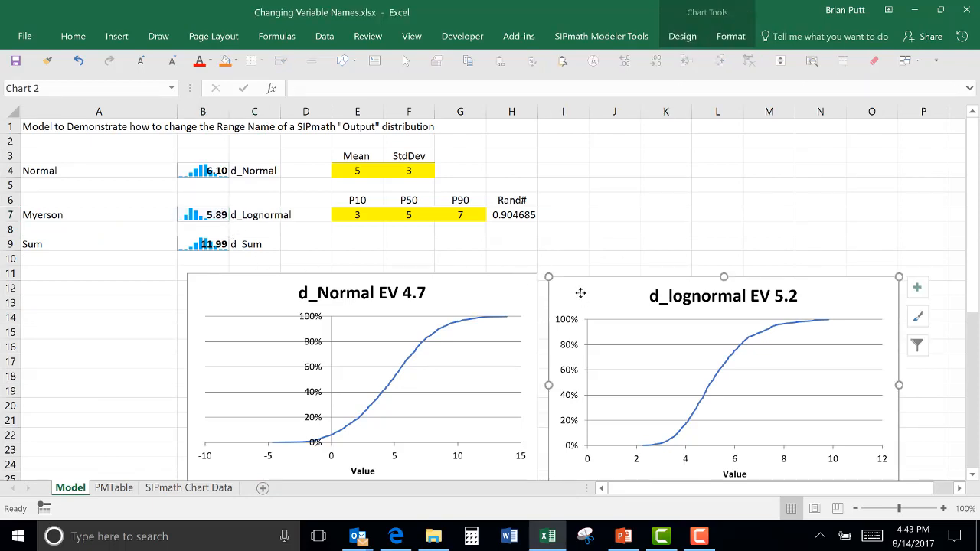
key("Delete")
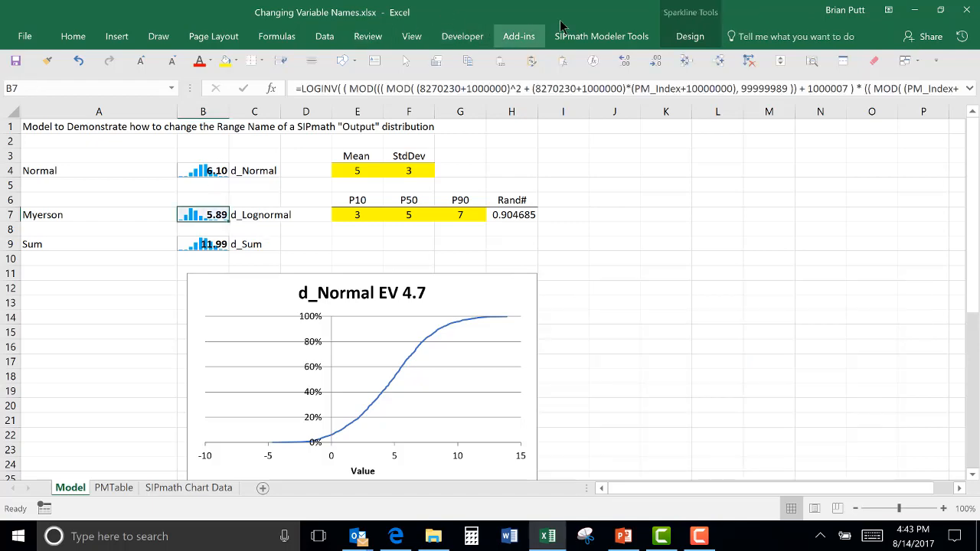
Step: Generate SIPmath Excel charts for output B7, with the histogram starting at J4 and the cumulative chart below it in column J
left_click(592, 39)
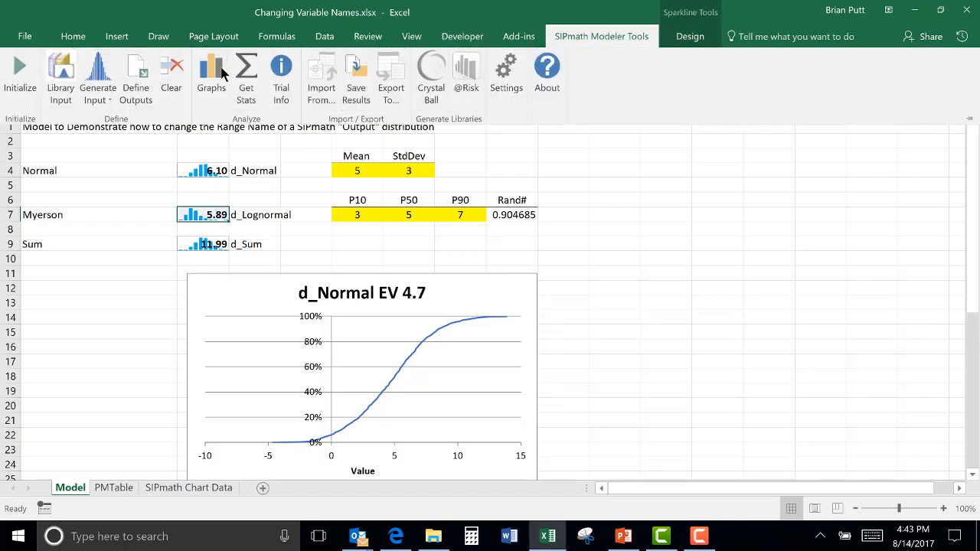
left_click(211, 73)
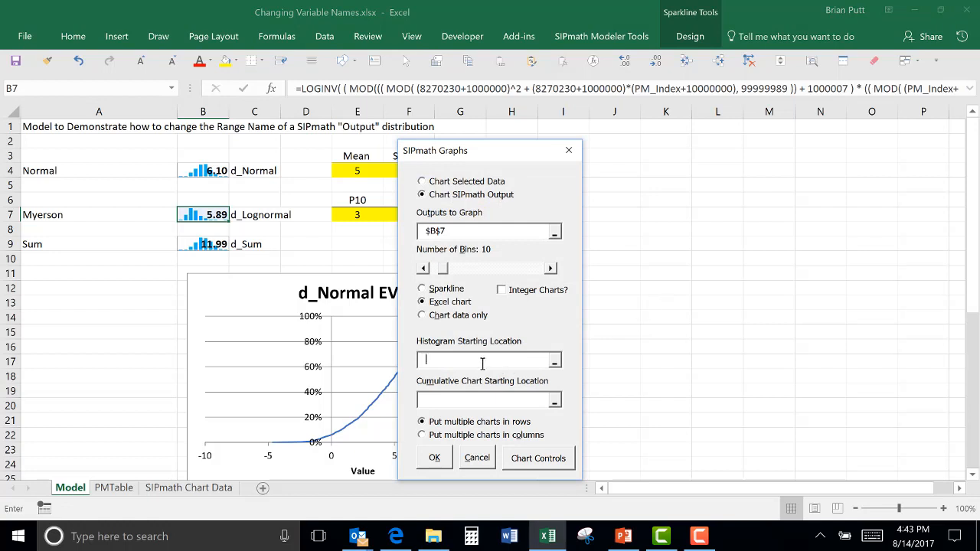
left_click(617, 168)
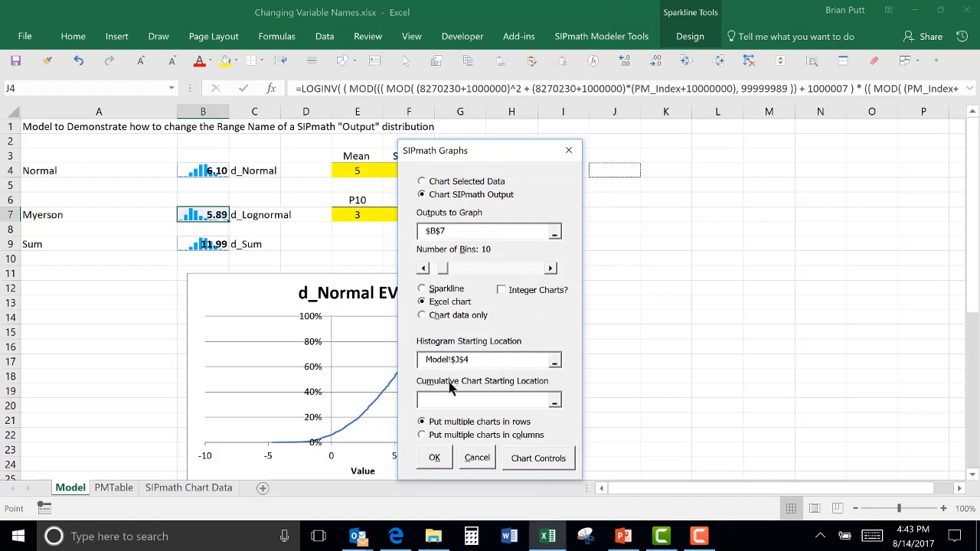
left_click(439, 402)
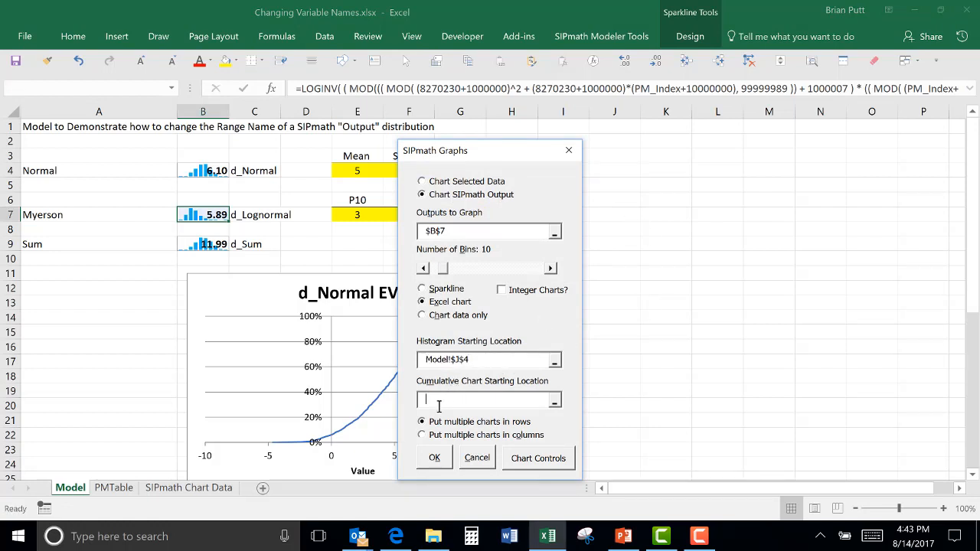
left_click(607, 341)
left_click(435, 458)
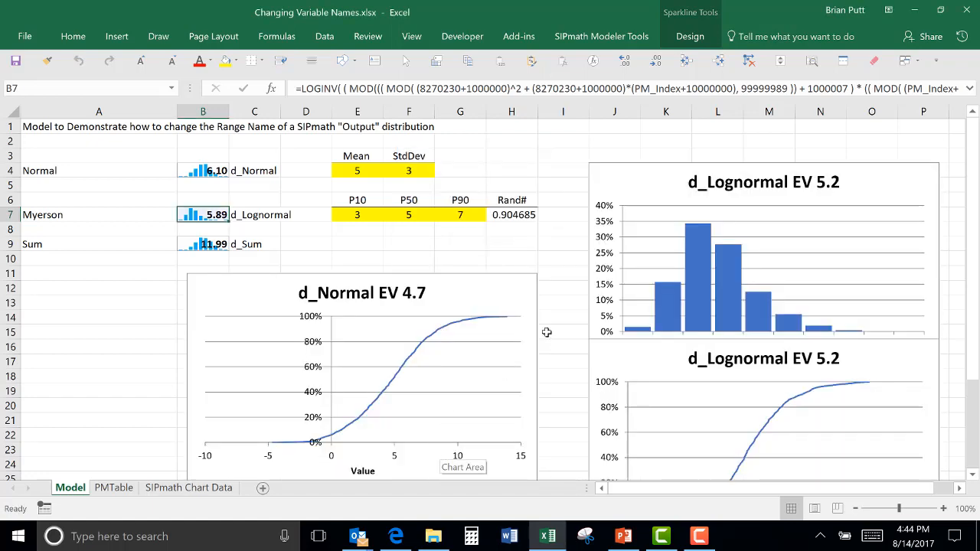
Step: Move the combined three-series cumulative distribution chart down so it sits clear below the new lognormal cumulative chart
scroll(672, 279, "down", 7)
scroll(673, 285, "down", 1)
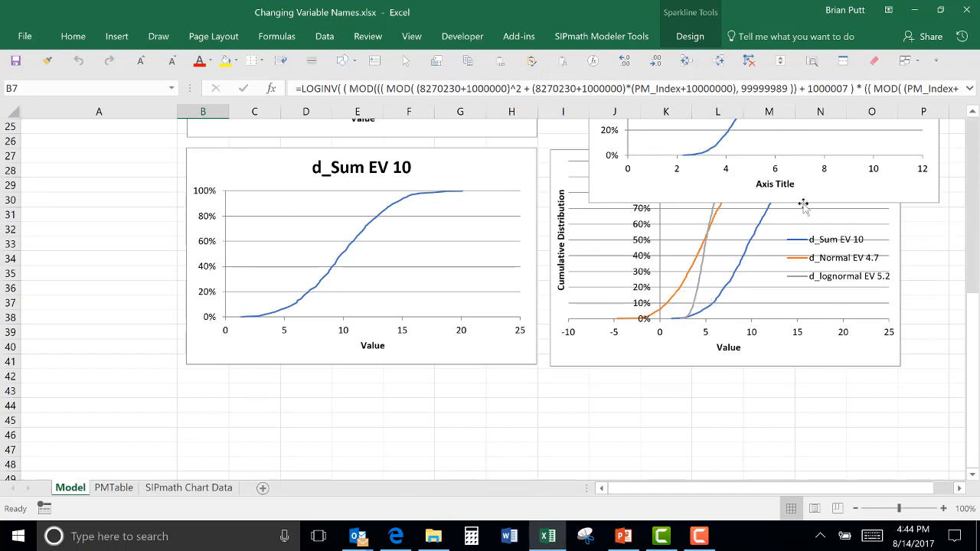
left_click(625, 197)
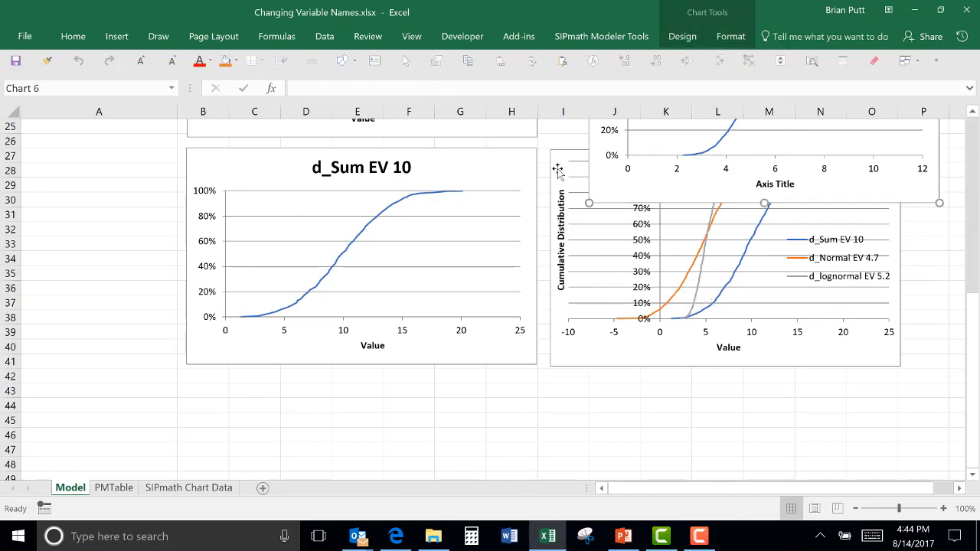
left_click_drag(559, 165, 558, 249)
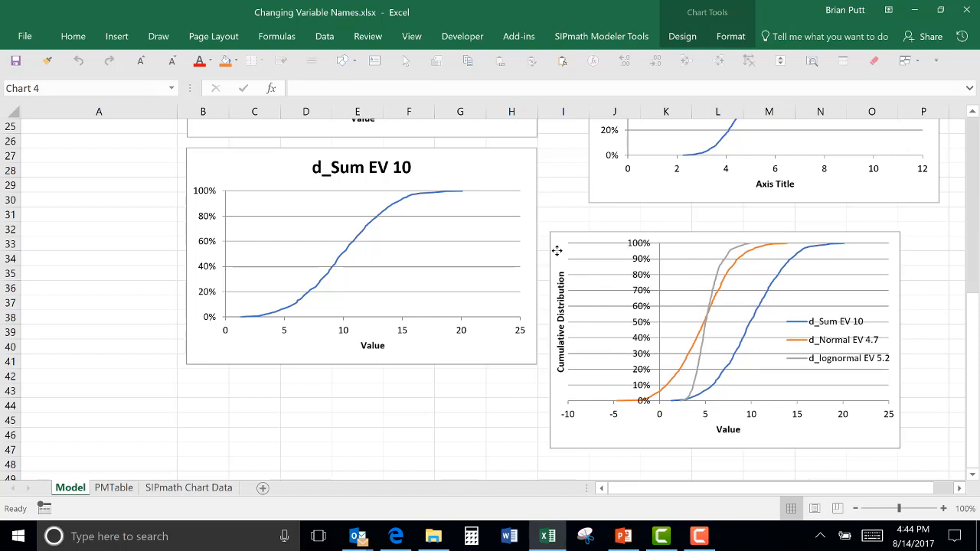